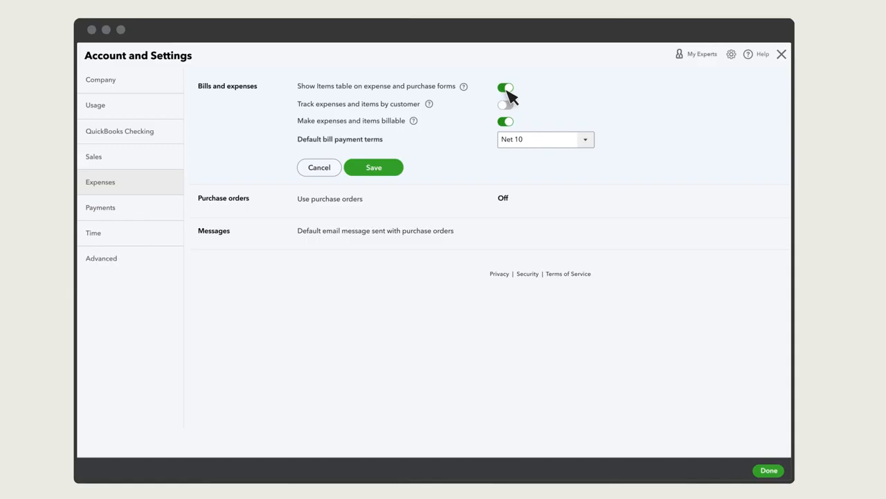
# Step: Save the Bills and expenses settings and finish with Account and Settings
pyautogui.click(377, 172)
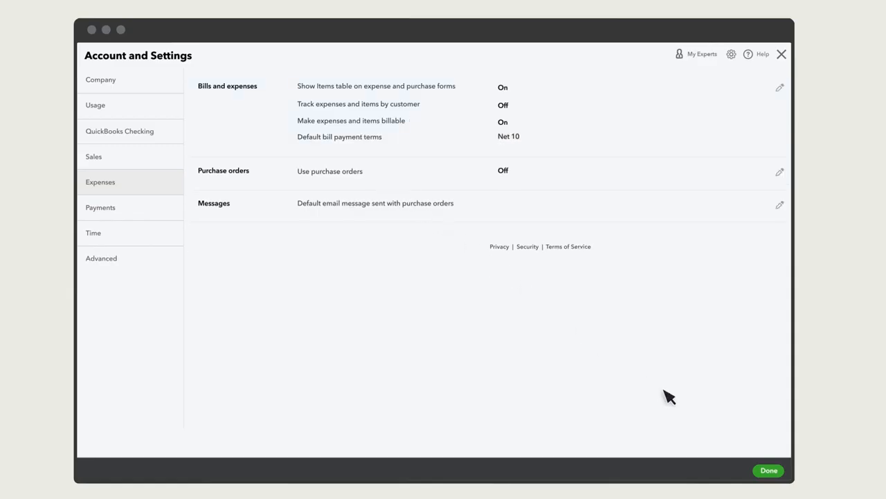
pyautogui.click(770, 471)
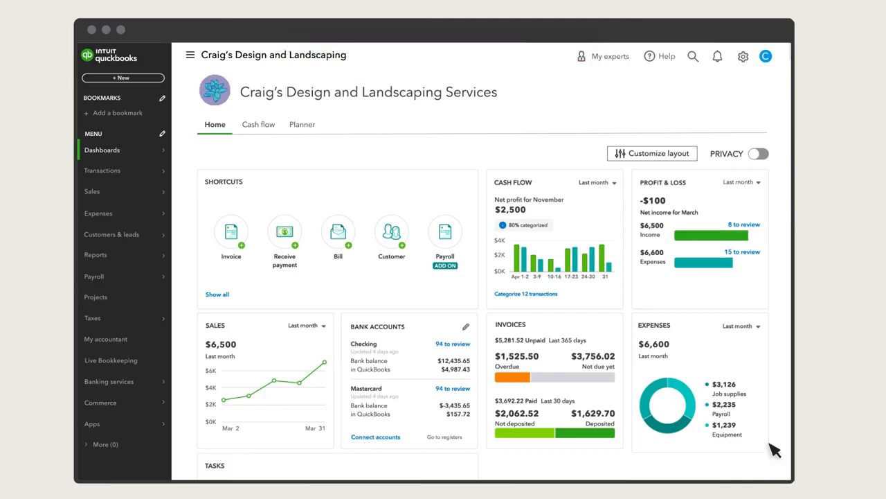
# Step: Open the Gardening Services item from the Products and services list, go through its sales and purchasing information, and save it
pyautogui.click(743, 57)
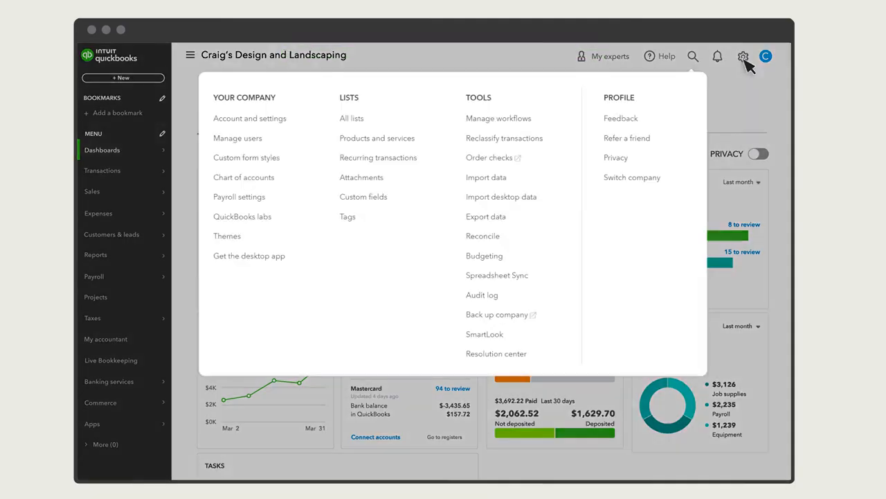
pyautogui.click(392, 146)
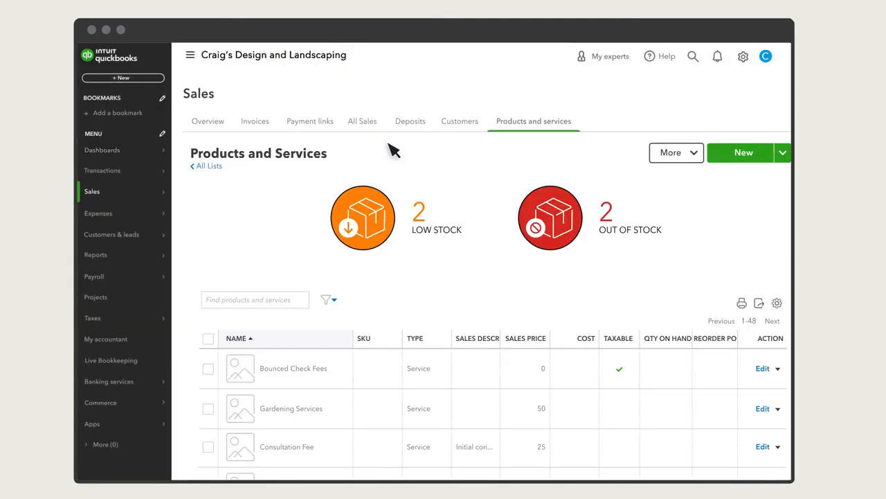
pyautogui.click(765, 410)
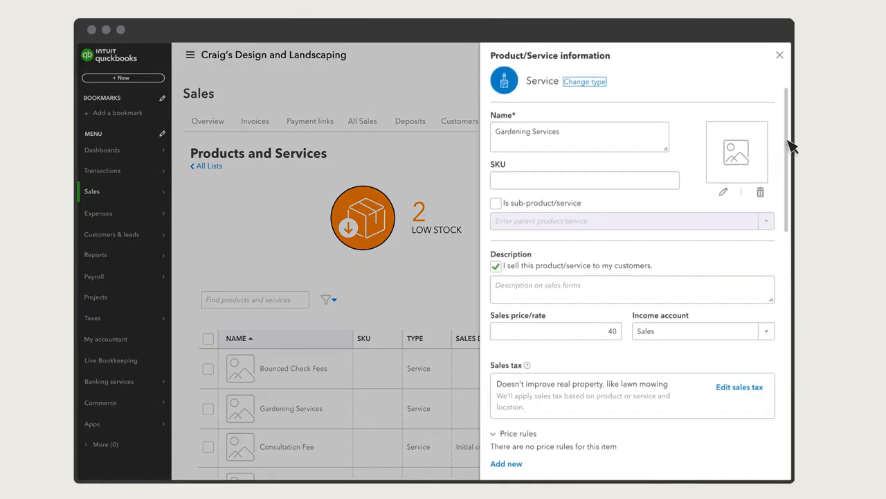
pyautogui.moveTo(790, 143); pyautogui.dragTo(787, 360)
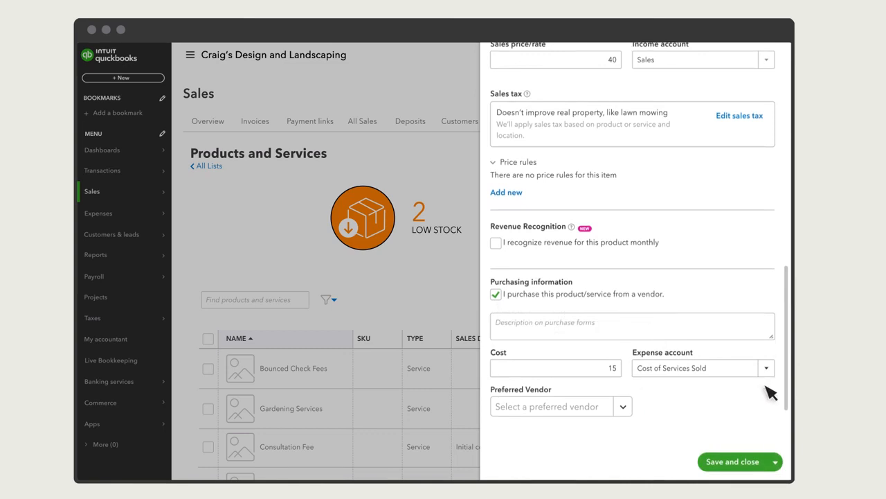
pyautogui.click(739, 461)
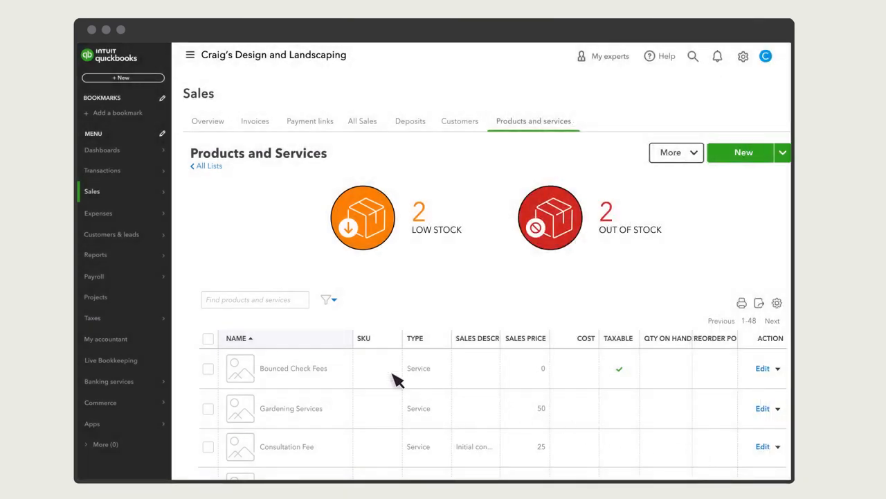
# Step: Open the New Front Yard project and start a new project estimate for it
pyautogui.click(104, 302)
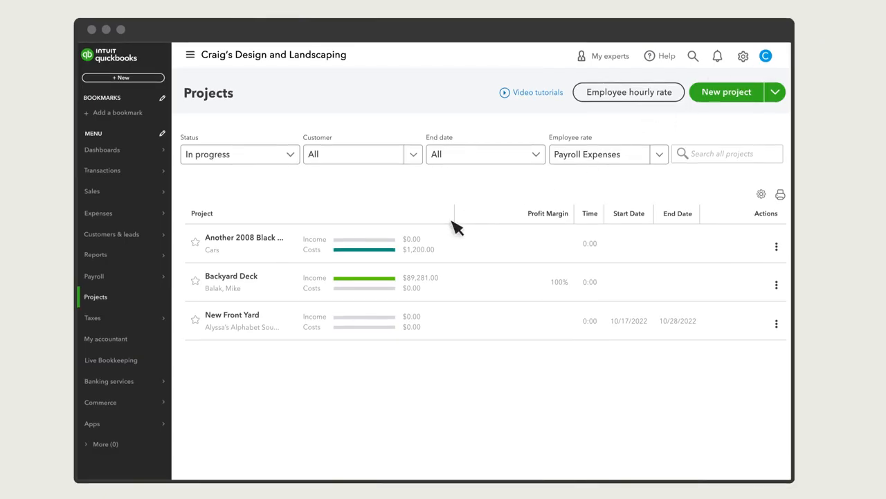
pyautogui.click(258, 323)
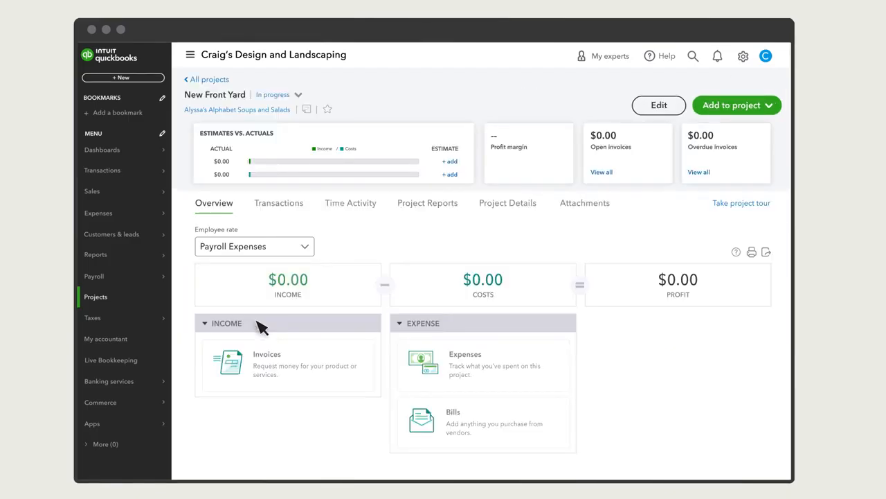
pyautogui.click(774, 107)
pyautogui.click(696, 141)
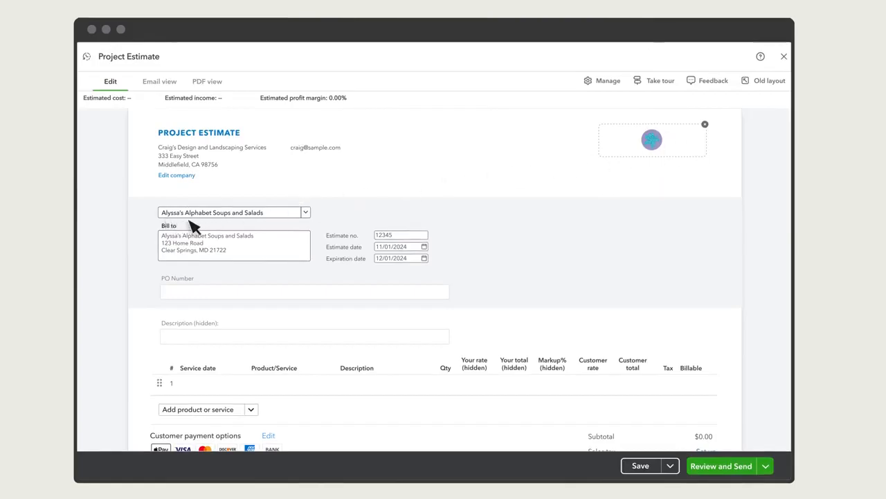
# Step: Add Gardening Services as the estimate's first line with a quantity of 10
pyautogui.scroll(-3, 273, 243)
pyautogui.click(290, 275)
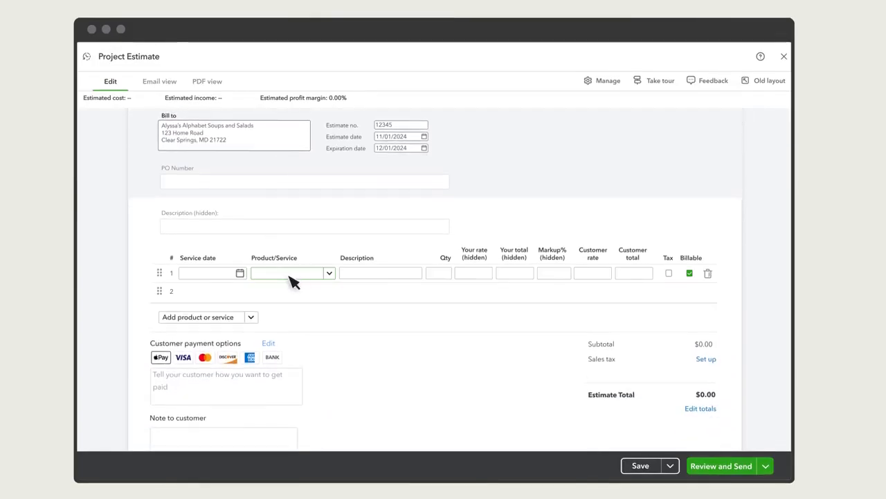
pyautogui.write('garden')
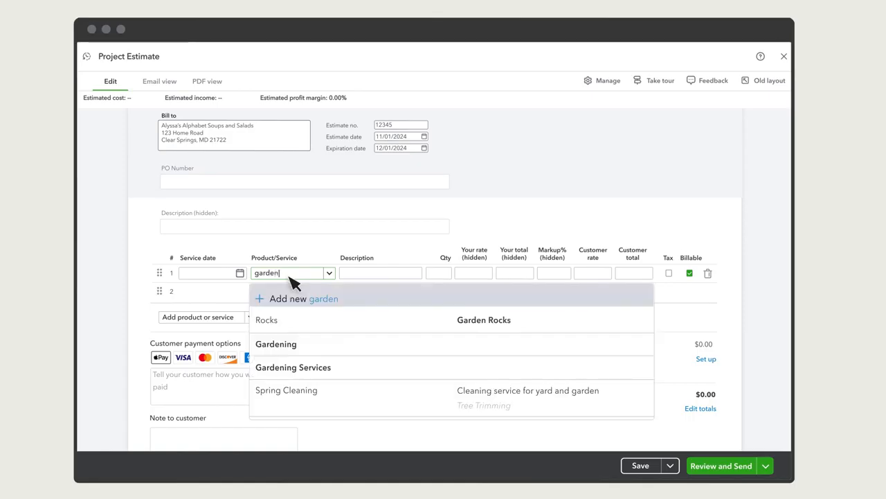
pyautogui.click(295, 366)
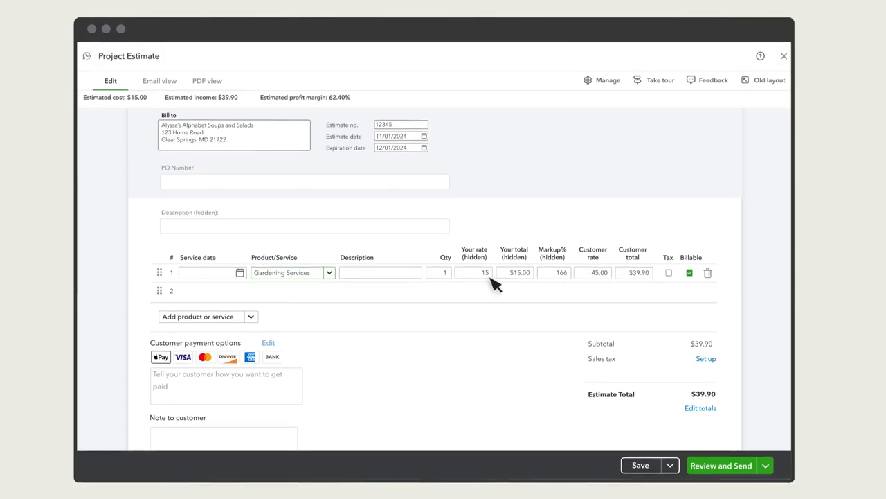
pyautogui.write('10')
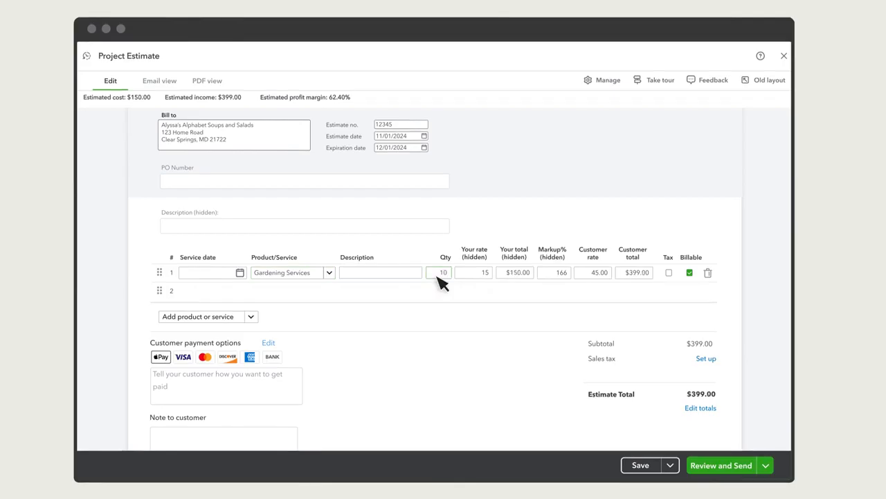
# Step: Add Tree Trimming as the estimate's second line with a quantity of 5
pyautogui.click(310, 294)
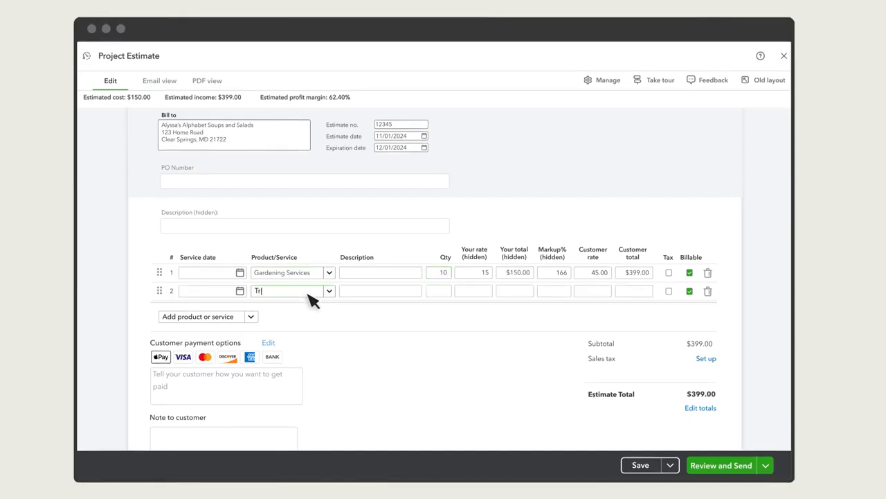
pyautogui.write('Tree')
pyautogui.click(296, 339)
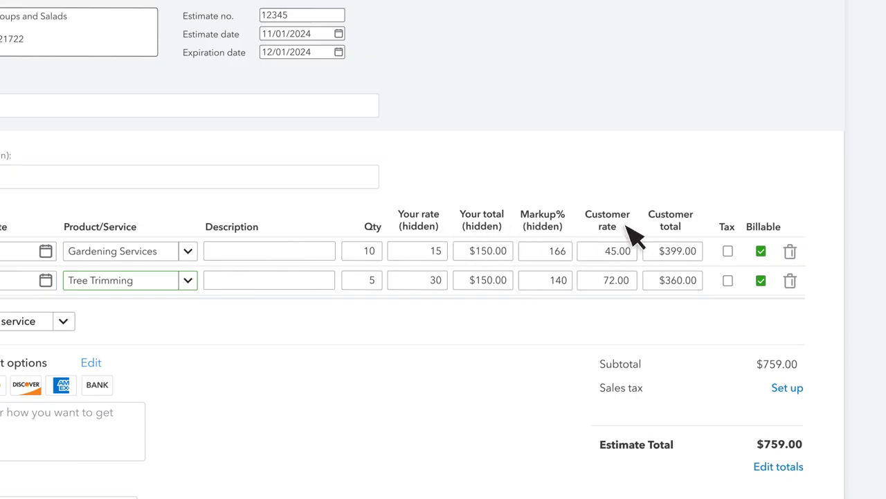
# Step: Set the Gardening Services markup to 200% and send the estimate to the customer
pyautogui.click(536, 253)
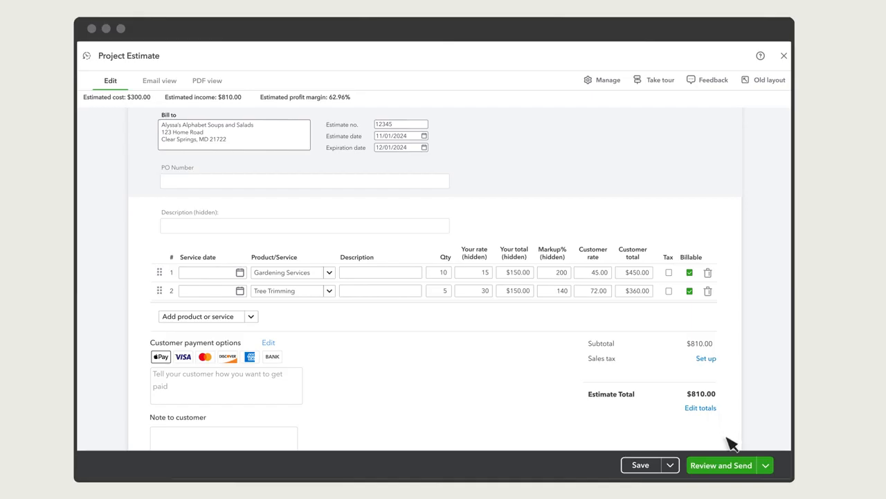
pyautogui.click(733, 466)
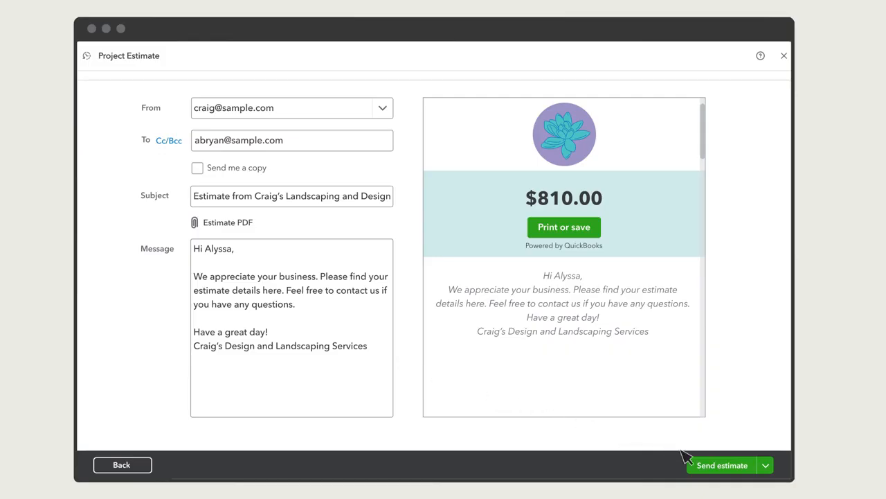
pyautogui.click(727, 465)
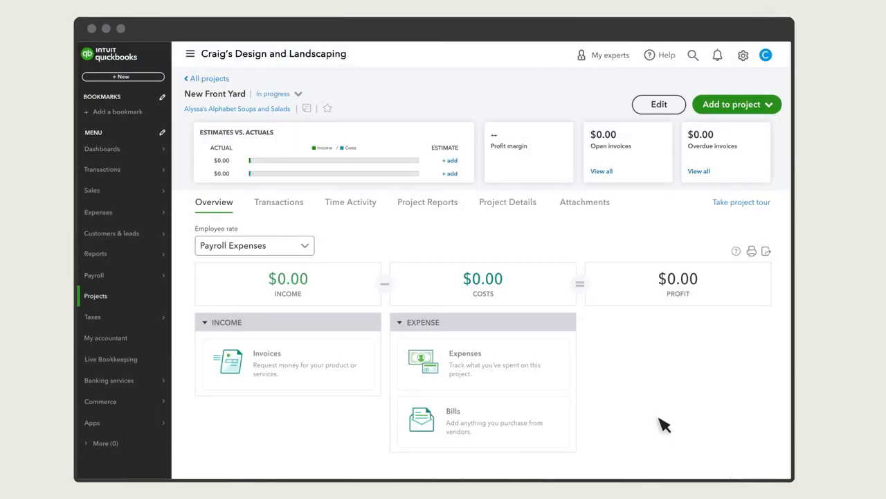
# Step: Create a new invoice for the customer Alyssa's Alphabet Soups and Salads
pyautogui.click(123, 77)
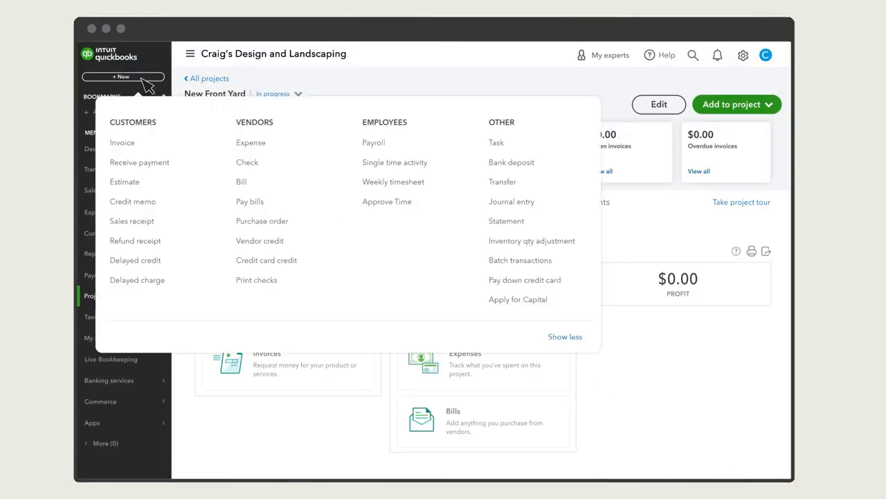
pyautogui.click(132, 143)
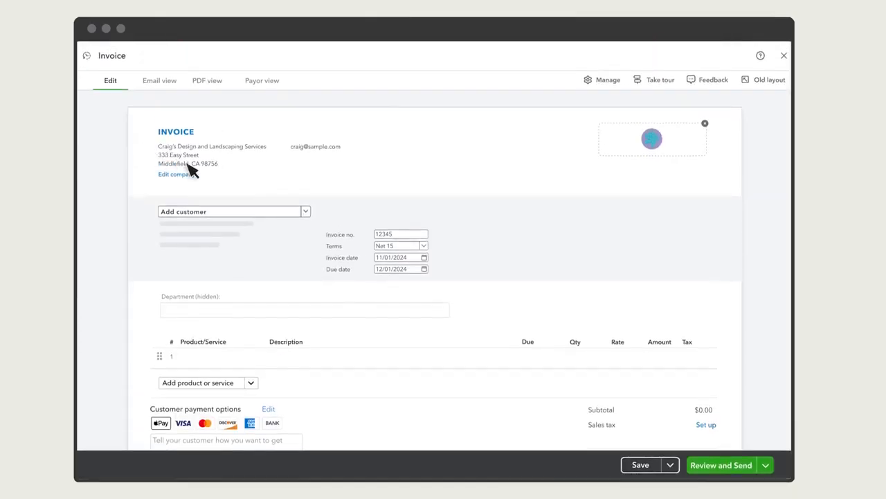
pyautogui.click(306, 215)
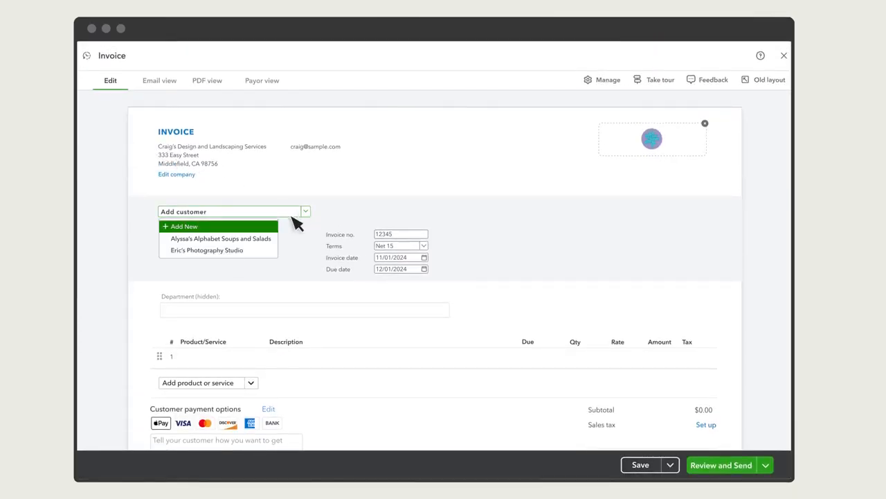
pyautogui.click(233, 241)
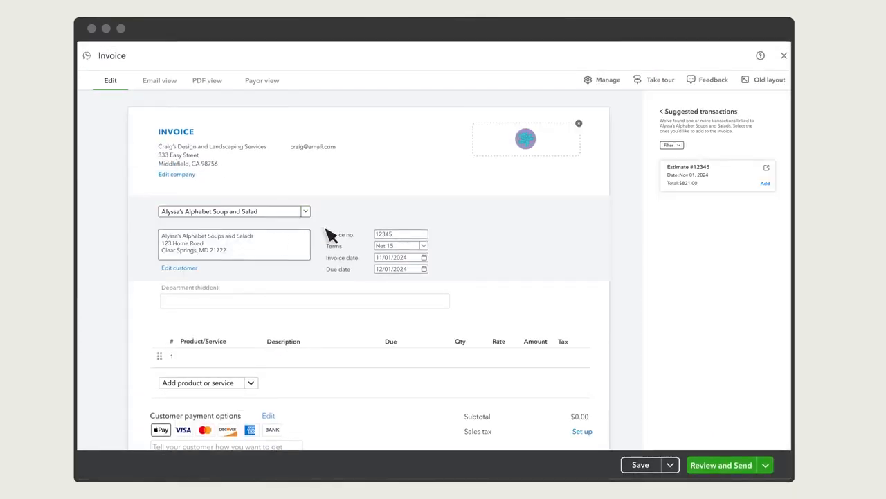
# Step: Copy the total of all lines from the suggested estimate to the invoice and send it to the customer
pyautogui.click(765, 185)
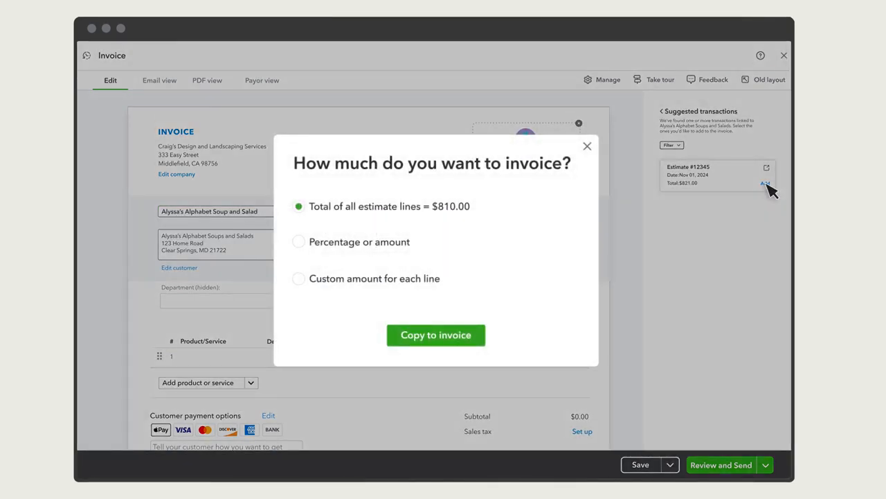
pyautogui.click(299, 242)
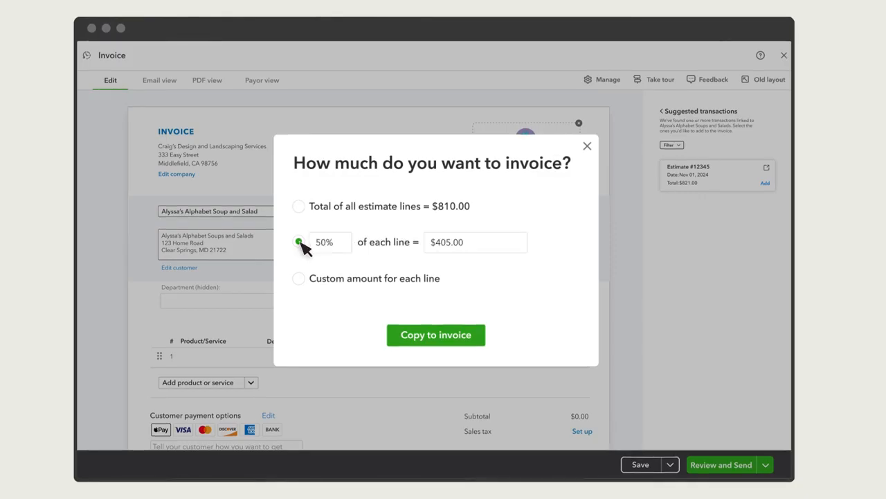
pyautogui.click(299, 278)
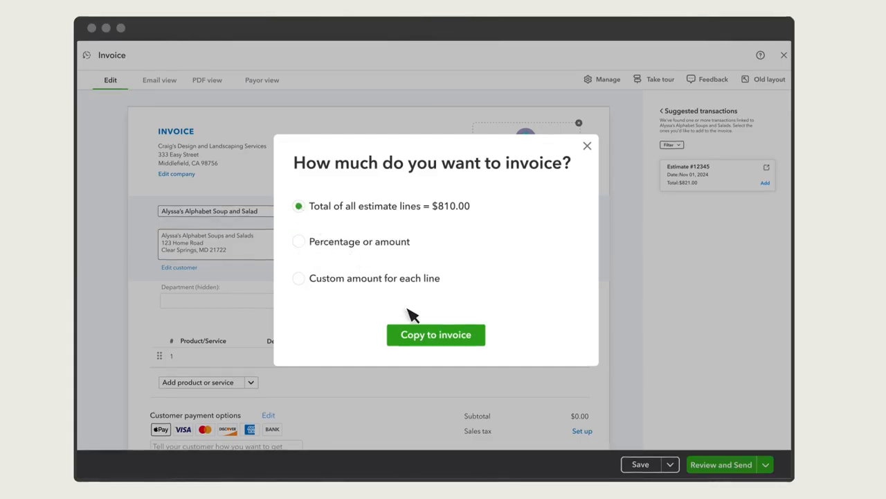
pyautogui.click(437, 337)
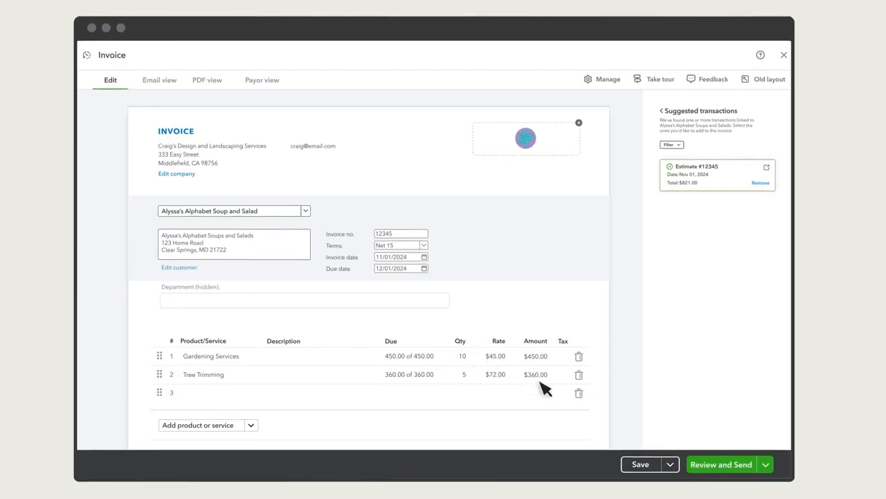
pyautogui.click(724, 465)
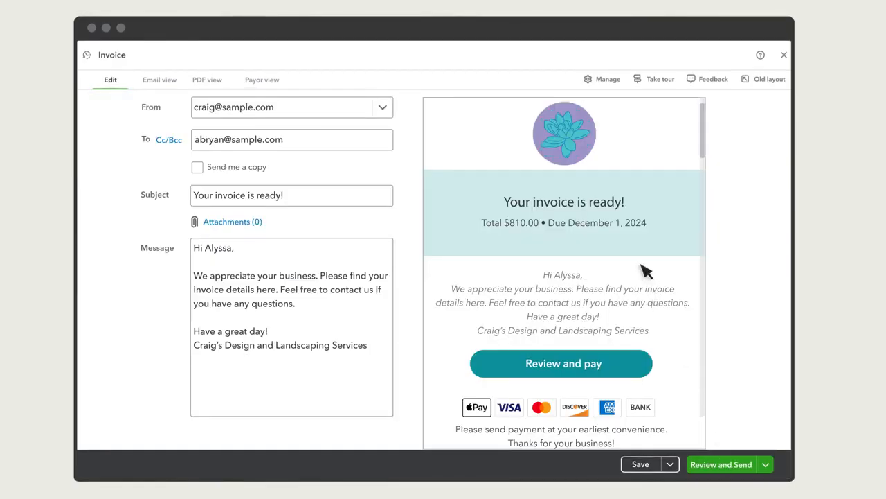
pyautogui.click(730, 465)
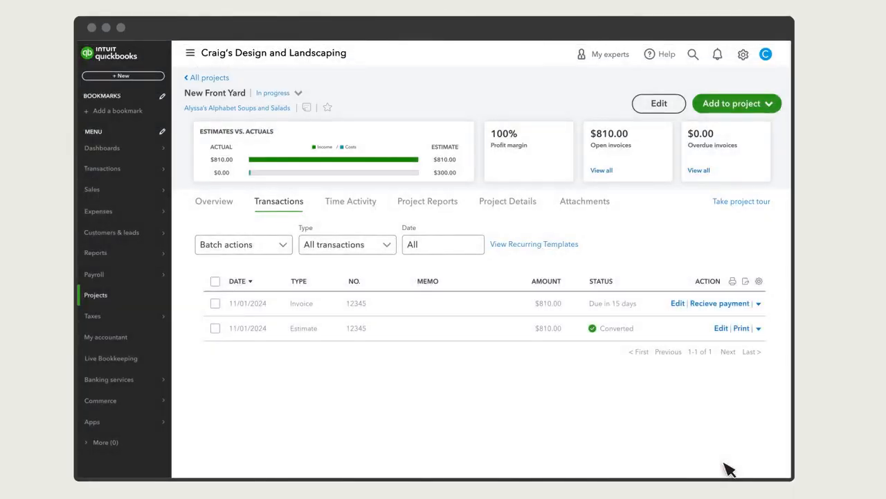
# Step: Search the reports for "Estimates" and open the Estimates vs. Actuals by Project report
pyautogui.moveTo(111, 259)
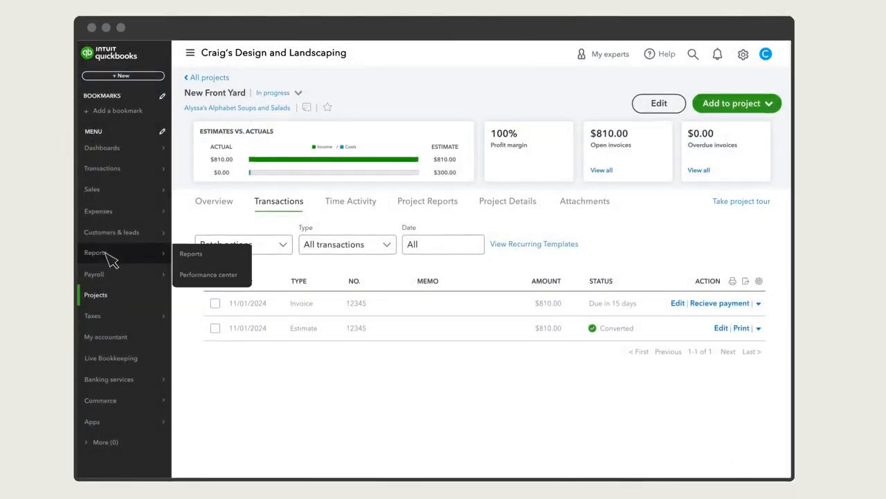
pyautogui.click(190, 255)
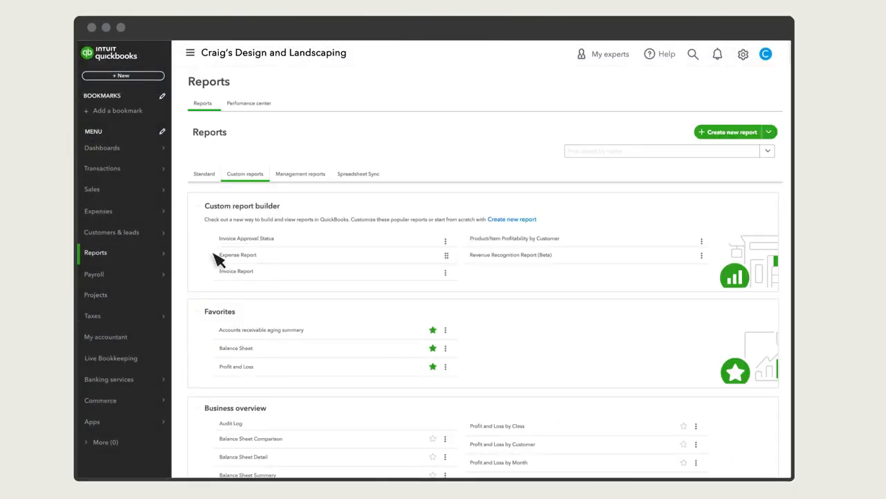
pyautogui.click(689, 151)
pyautogui.write('Estimates')
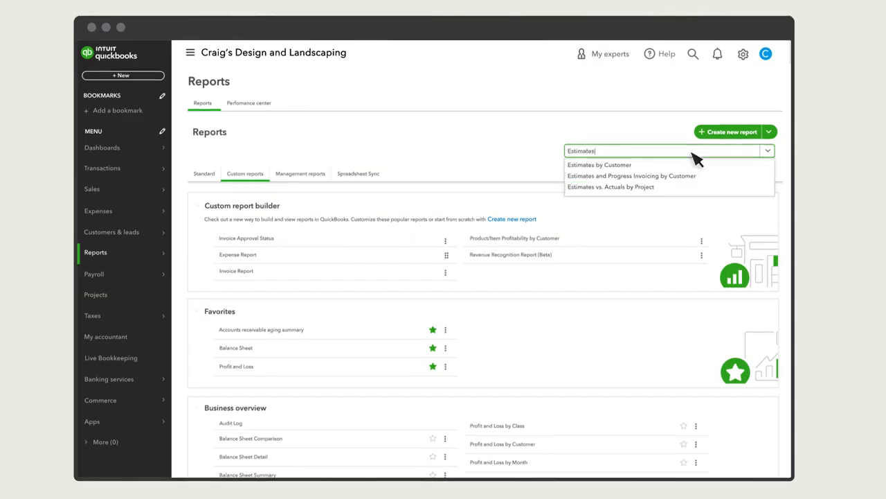
pyautogui.click(627, 186)
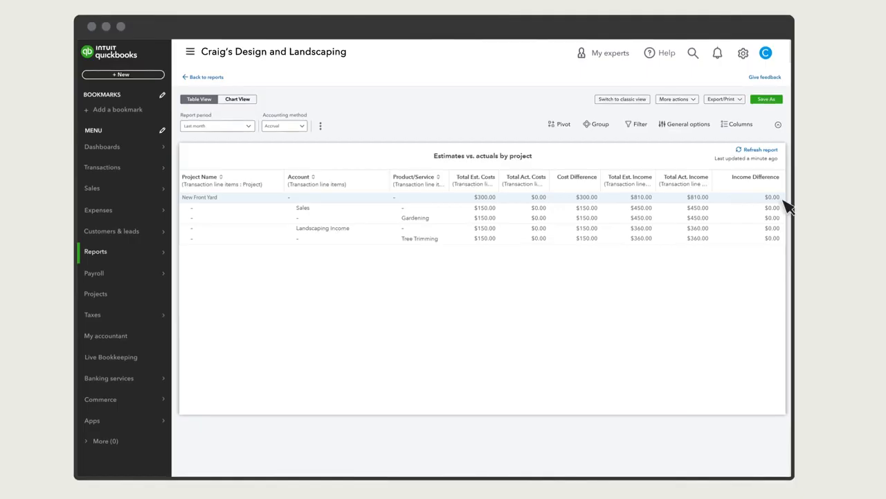
# Step: Find the 10/12/2024 Jason's Garden Supply entry in the bank transactions and open it for splitting
pyautogui.moveTo(126, 177)
pyautogui.click(210, 171)
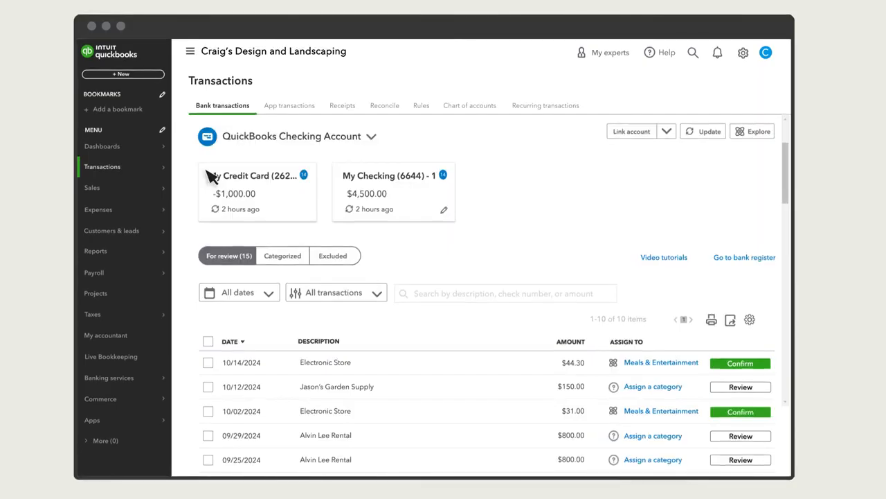
pyautogui.scroll(-5, 210, 177)
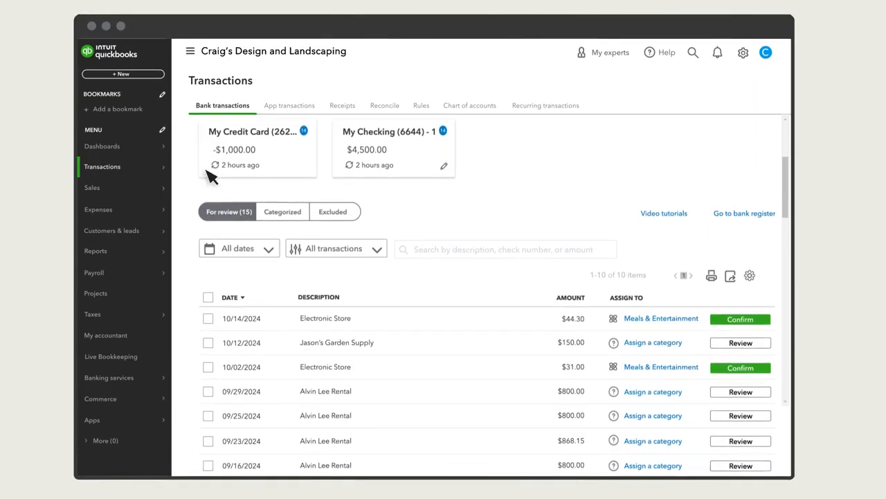
pyautogui.scroll(-1, 235, 175)
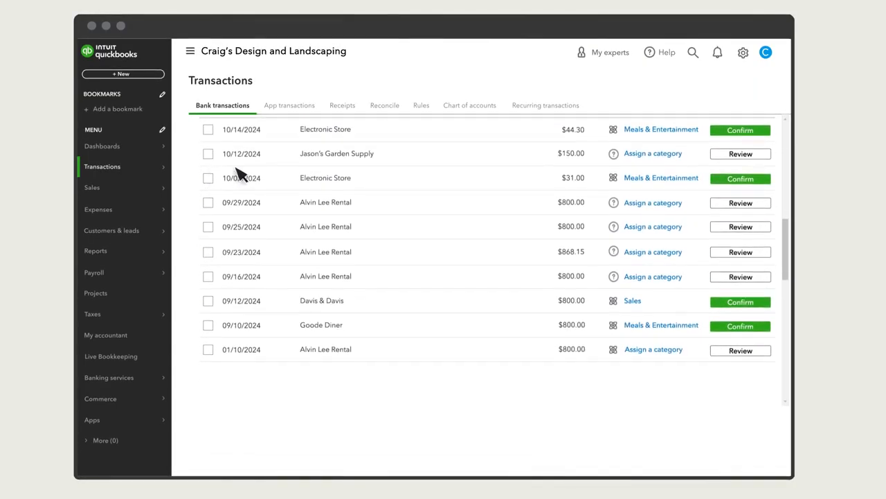
pyautogui.click(364, 162)
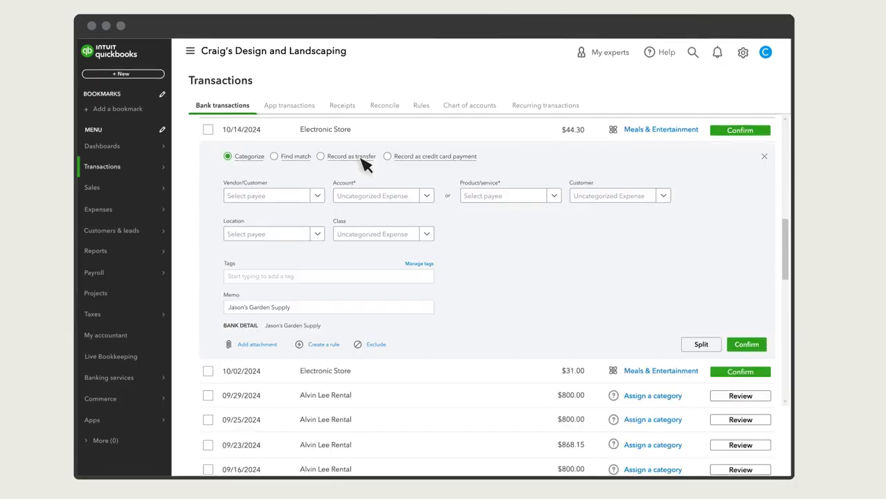
pyautogui.click(699, 344)
# Step: Set Jason's Garden Supply as the payee of the split and choose Gardening Services on the first product line
pyautogui.click(238, 138)
pyautogui.write('Jason')
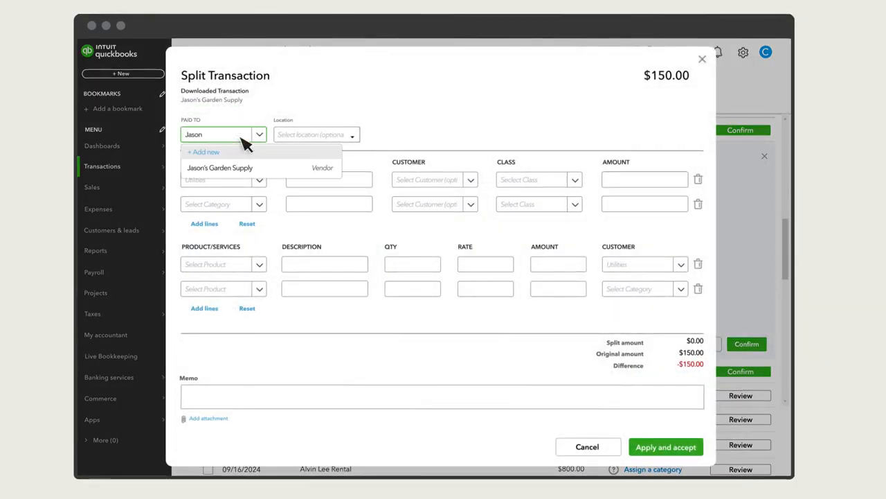
pyautogui.click(237, 169)
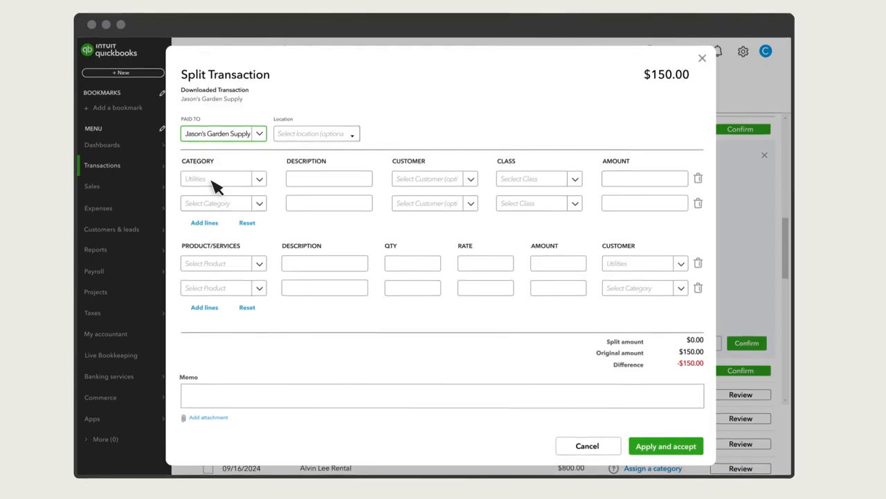
pyautogui.click(242, 270)
pyautogui.write('Gardeni')
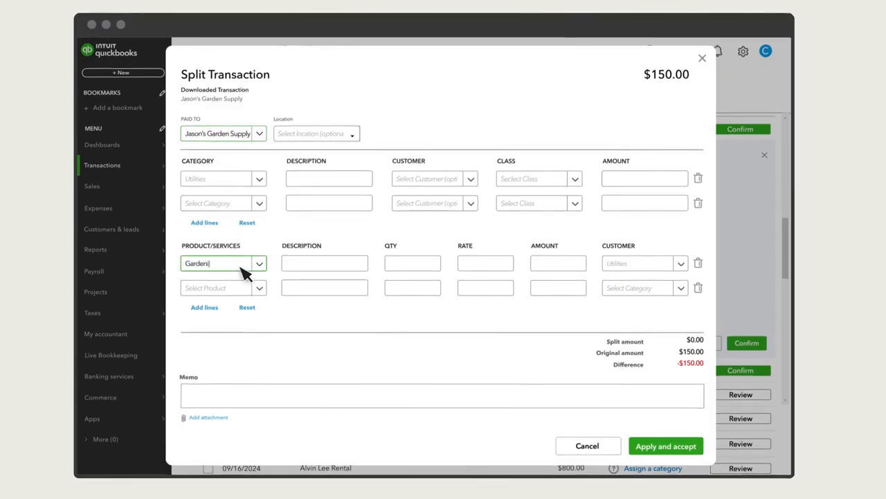
pyautogui.write('ng')
pyautogui.click(237, 301)
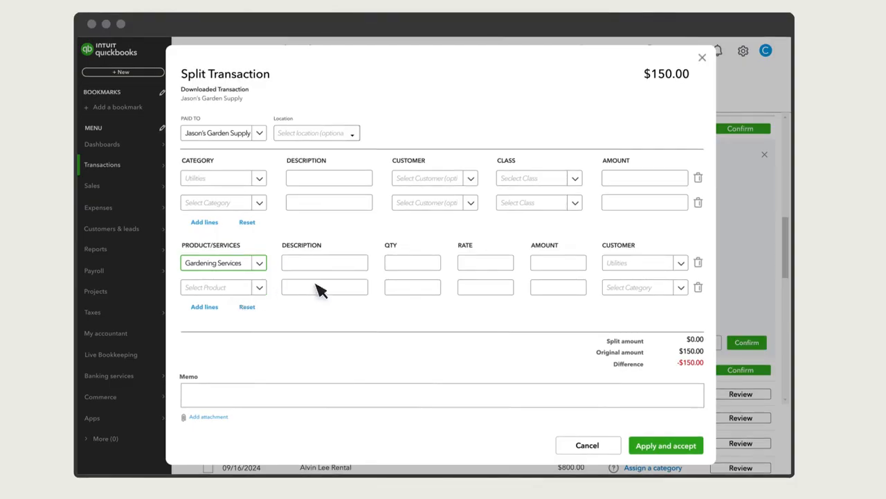
# Step: Give the Gardening Services line quantity 10, rate 15 and customer New Front Yard, and accept the split transaction
pyautogui.click(418, 271)
pyautogui.write('10')
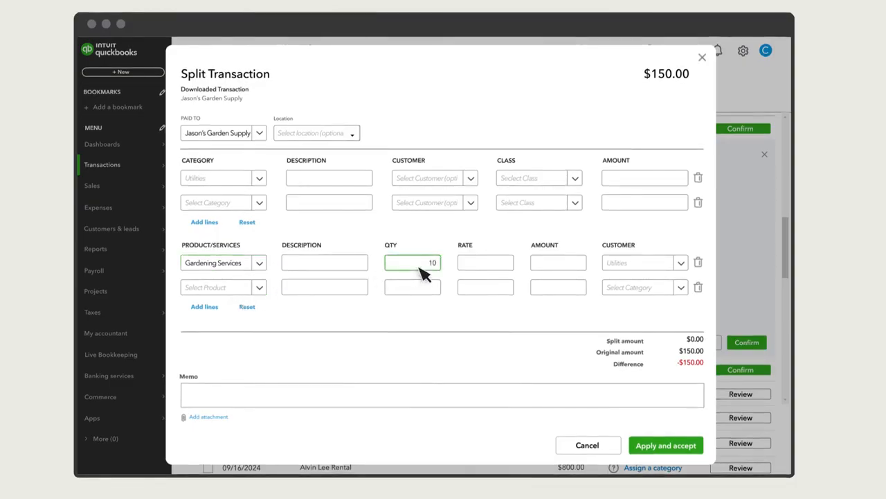
pyautogui.click(477, 272)
pyautogui.write('15')
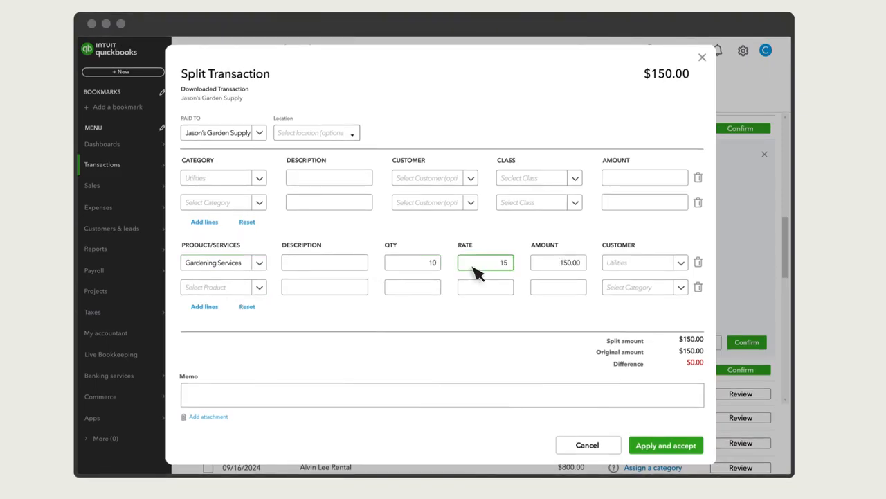
pyautogui.click(669, 263)
pyautogui.write('New Front')
pyautogui.click(584, 296)
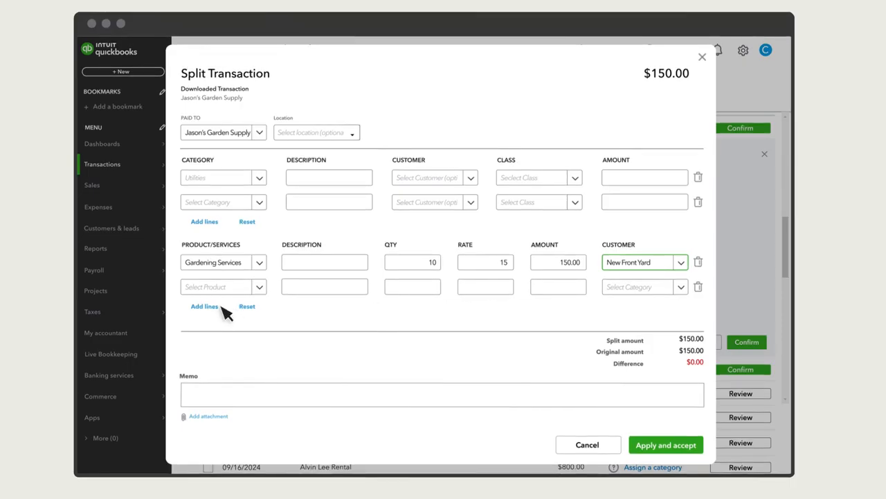
pyautogui.click(671, 452)
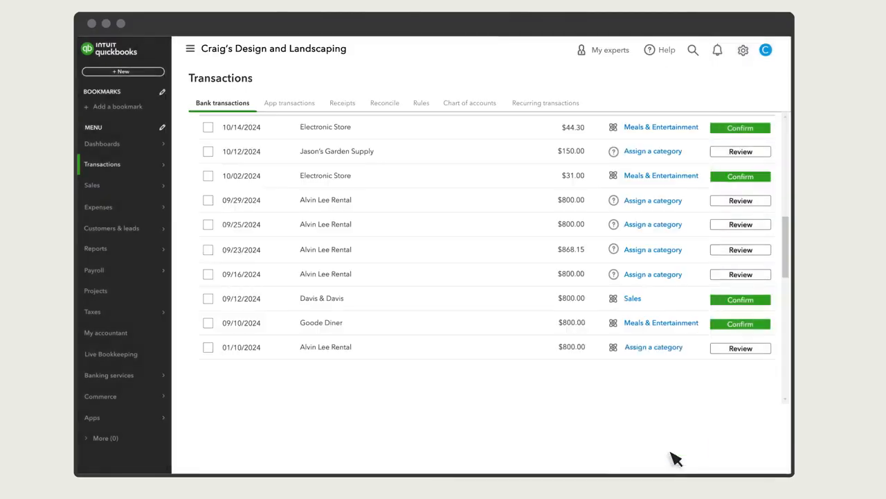
# Step: Create a new check and select the existing vendor as its payee
pyautogui.click(129, 74)
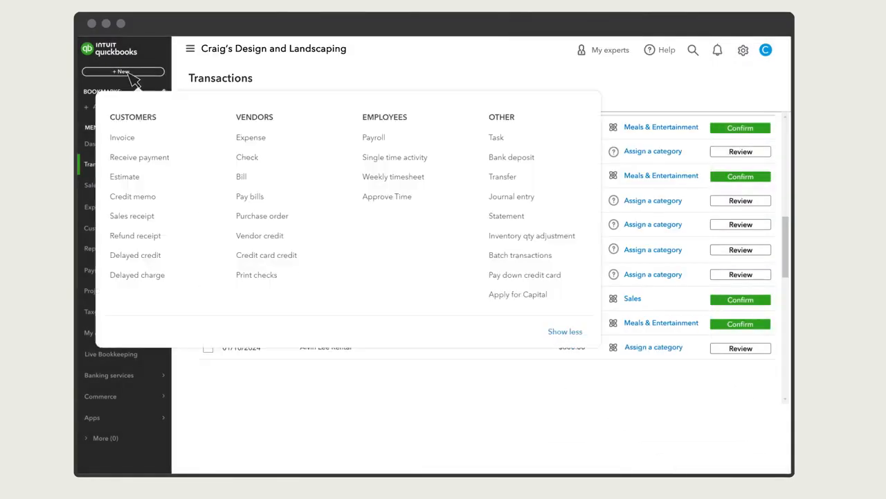
pyautogui.click(253, 160)
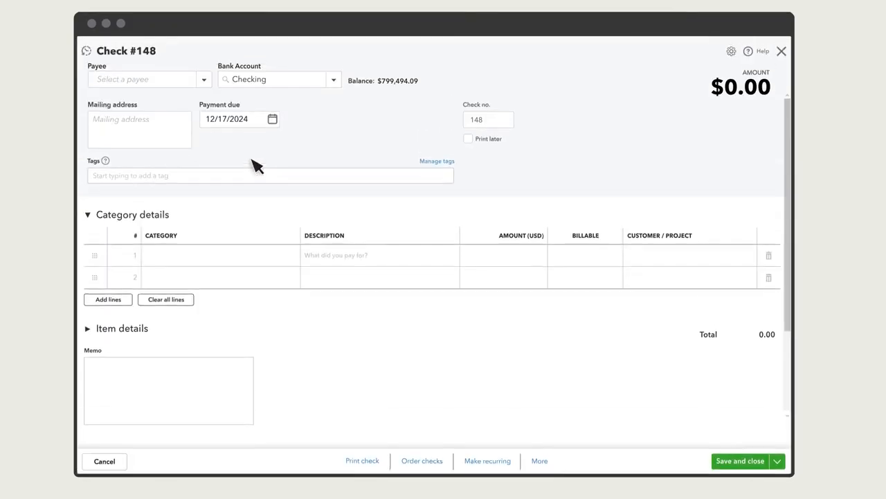
pyautogui.click(151, 83)
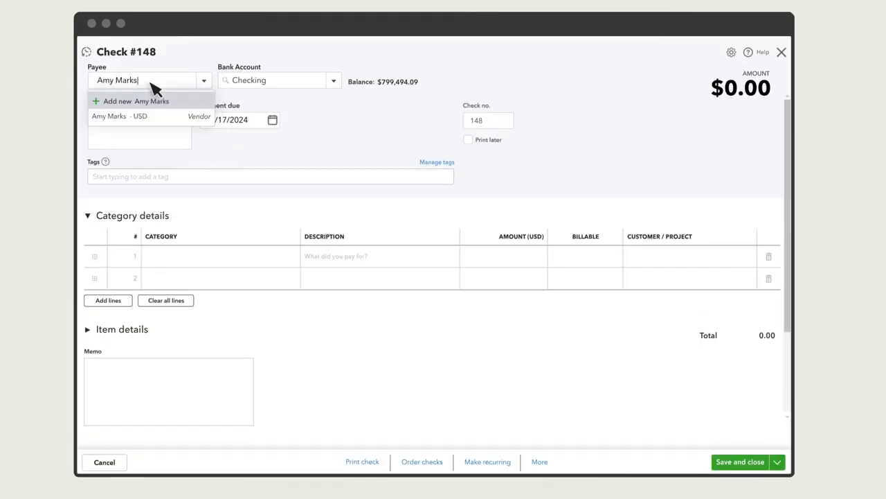
pyautogui.click(123, 118)
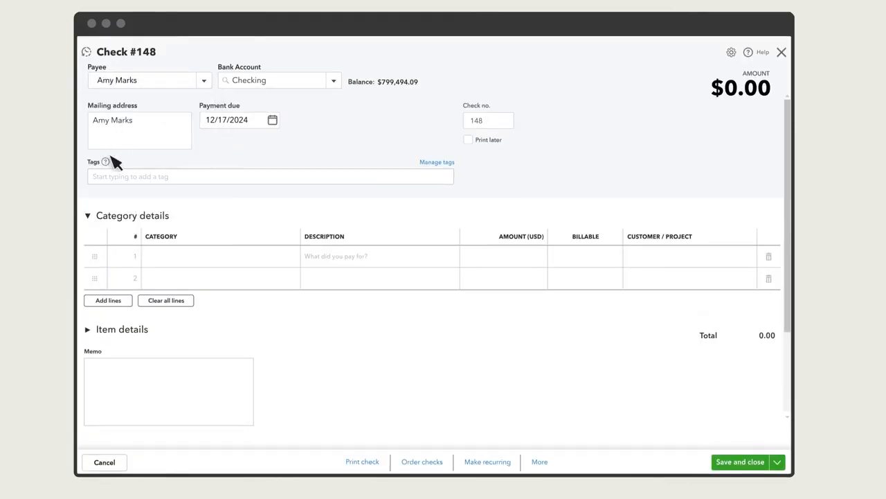
# Step: Collapse the check's category details, expand its item details and add Gardening Services on the first line
pyautogui.click(88, 217)
pyautogui.click(88, 242)
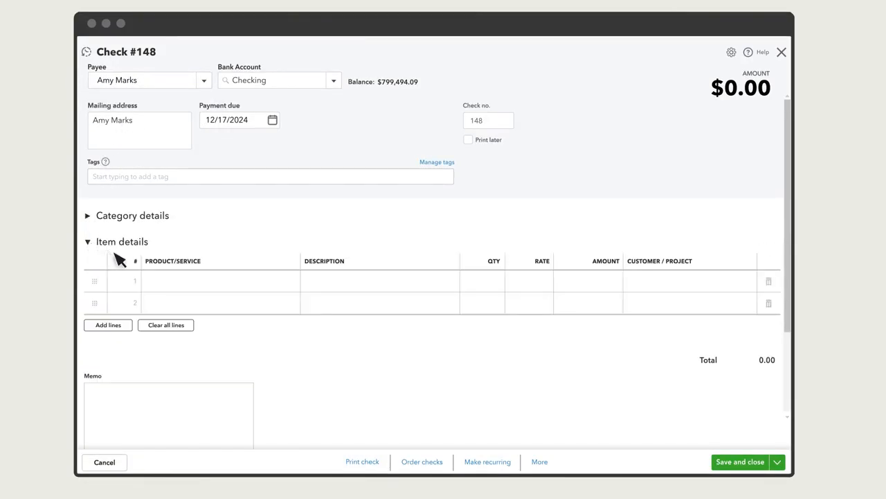
pyautogui.click(195, 289)
pyautogui.write('Gardening')
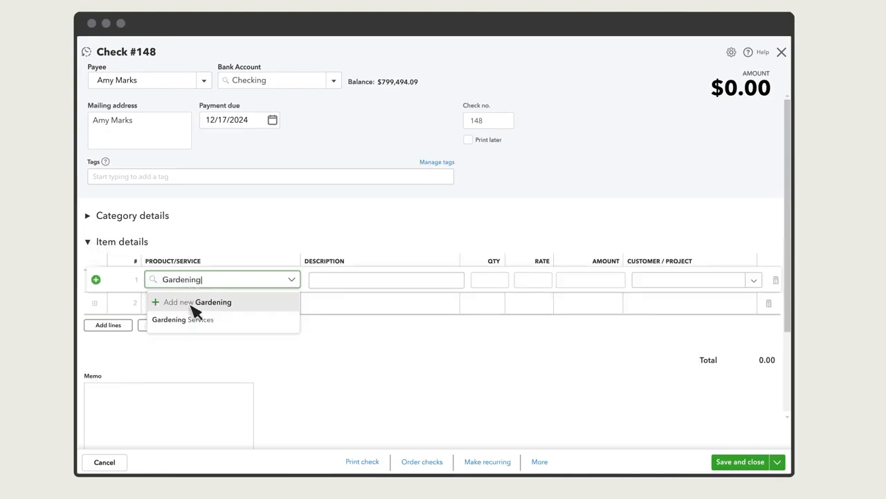
pyautogui.click(192, 319)
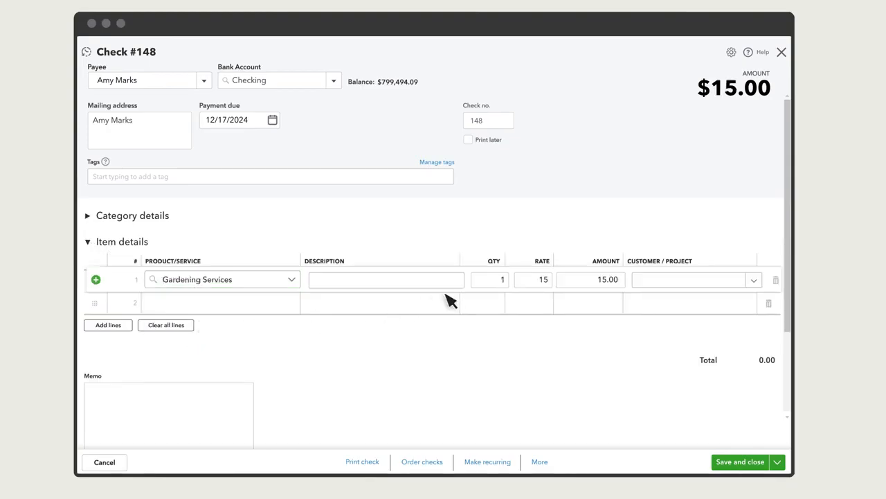
# Step: Set the check's Gardening Services quantity to 10, assign the line to the New Front Yard project, and save and close the check
pyautogui.click(491, 284)
pyautogui.write('10')
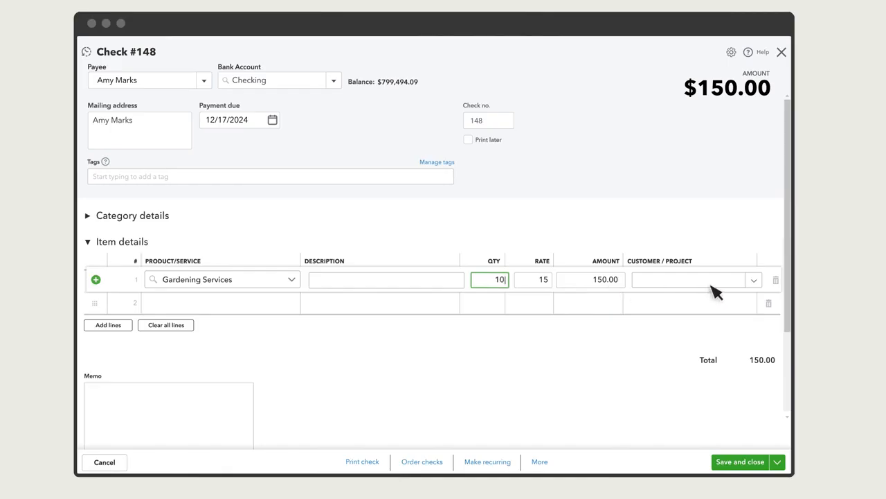
pyautogui.click(736, 288)
pyautogui.write('new front')
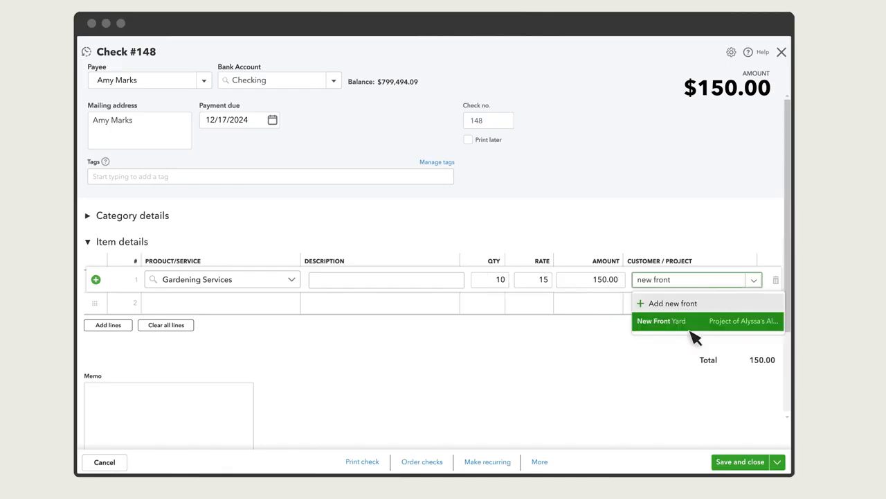
pyautogui.click(691, 322)
pyautogui.click(750, 464)
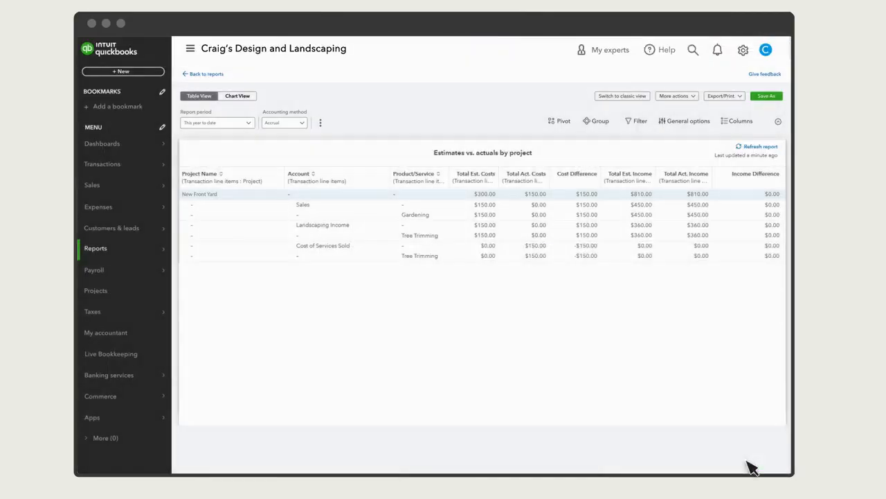